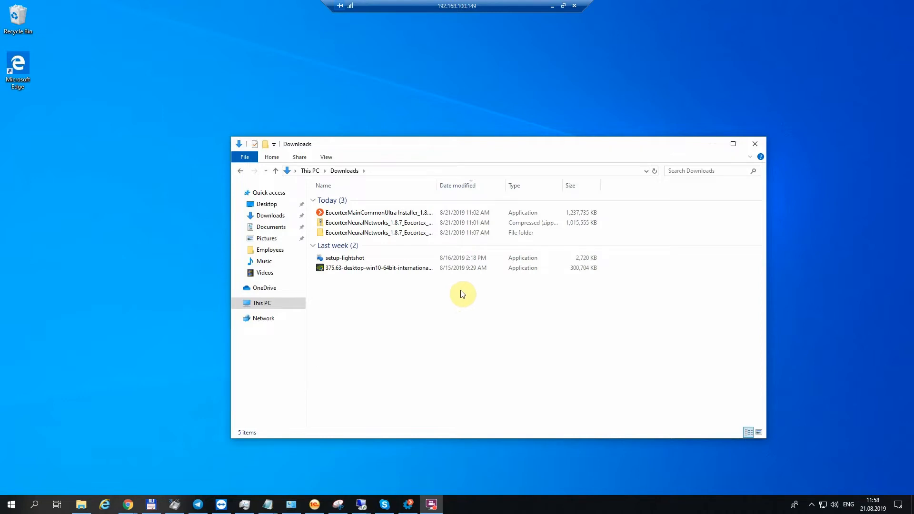
Move the Downloads window higher on the desktop and open the extracted EocortexNeuralNetworks_1.8.7 folder.
click(512, 152)
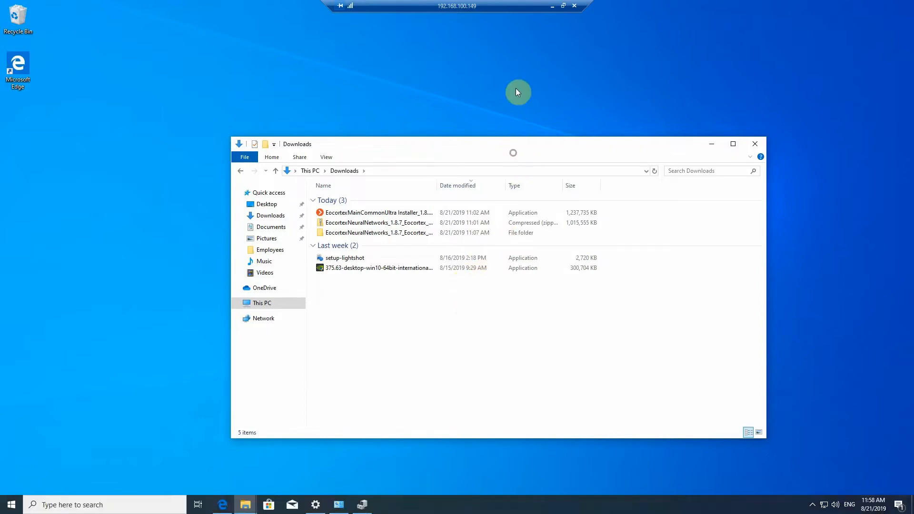
click(523, 58)
drag(512, 147, 531, 90)
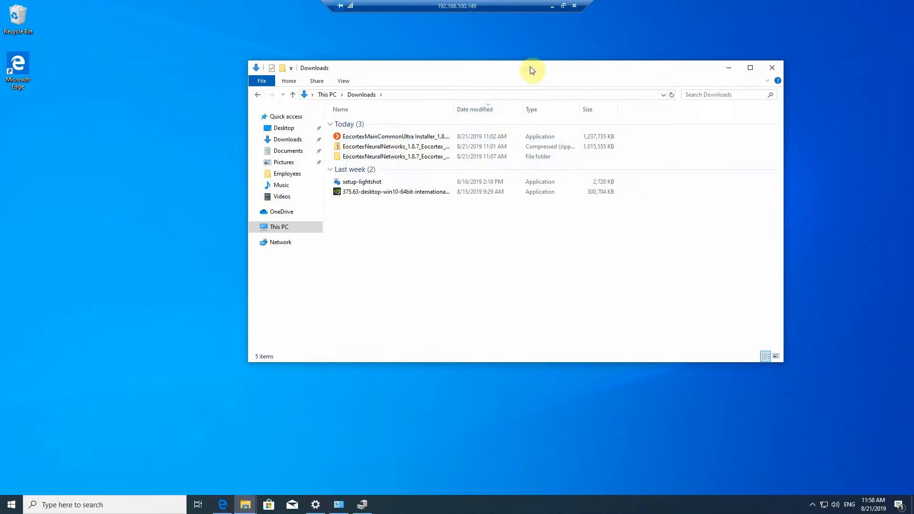
drag(528, 69, 583, 67)
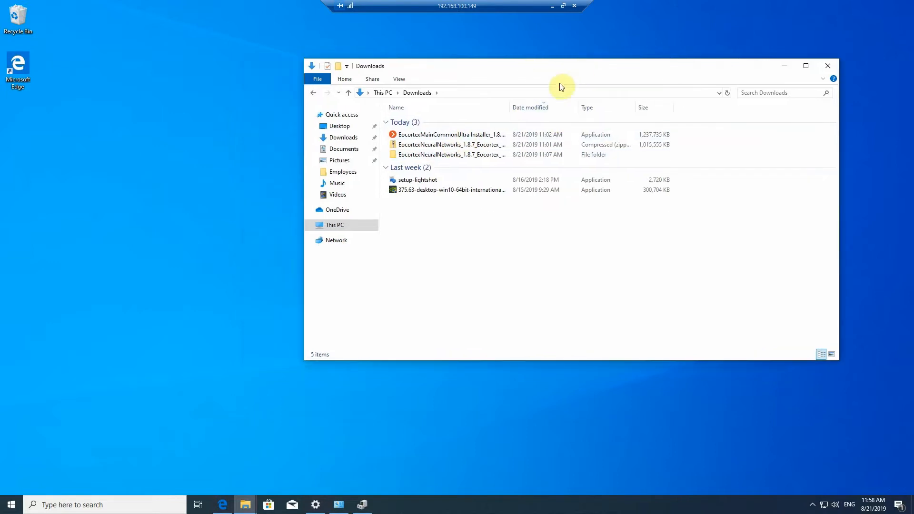
double_click(446, 155)
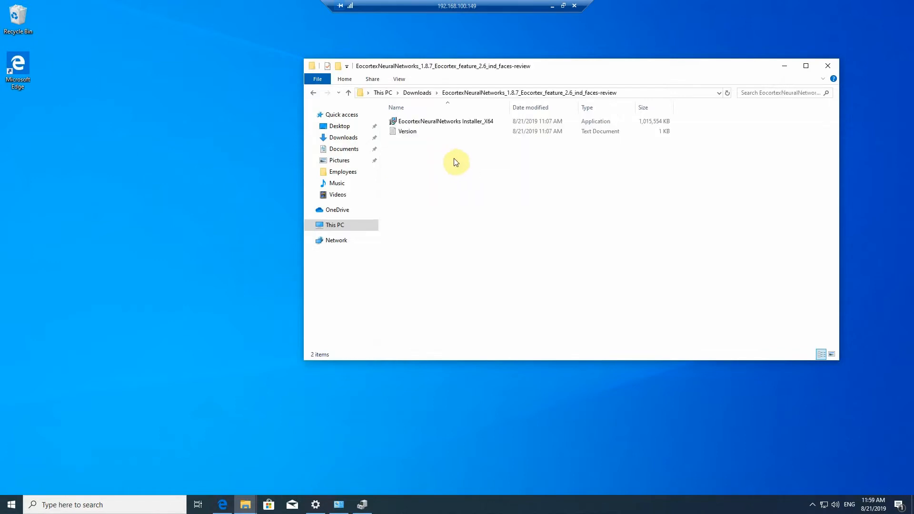
double_click(458, 122)
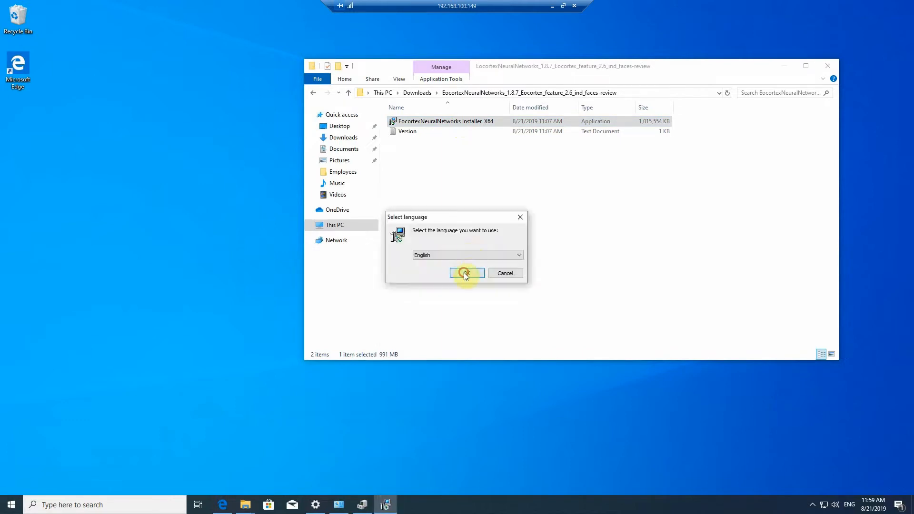
click(465, 274)
click(402, 299)
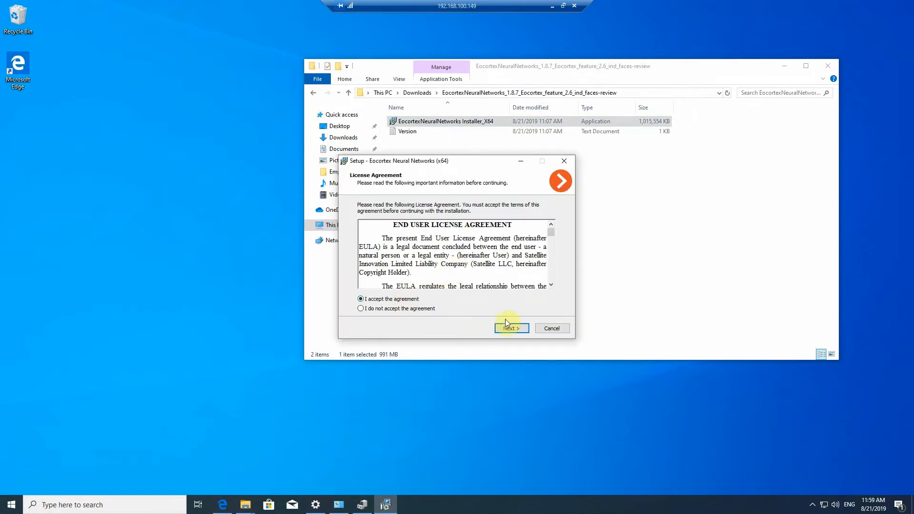
click(513, 330)
click(512, 330)
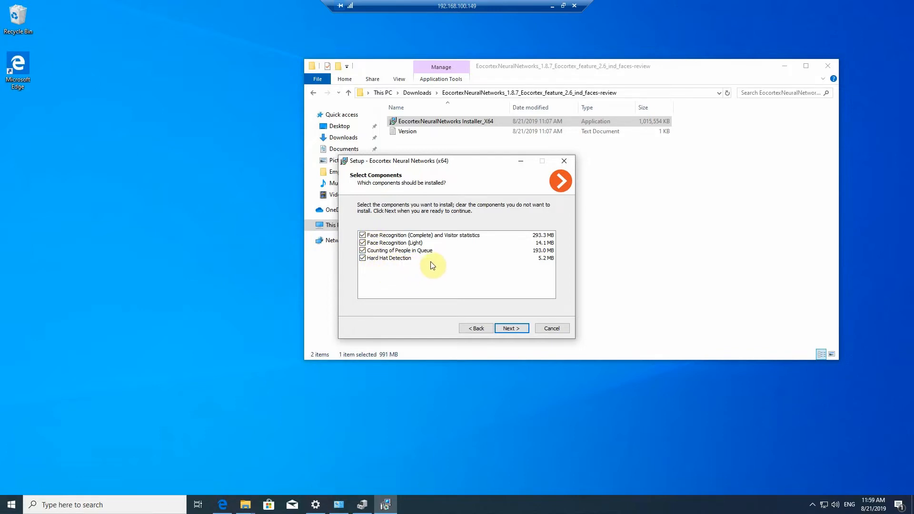
click(362, 257)
click(363, 250)
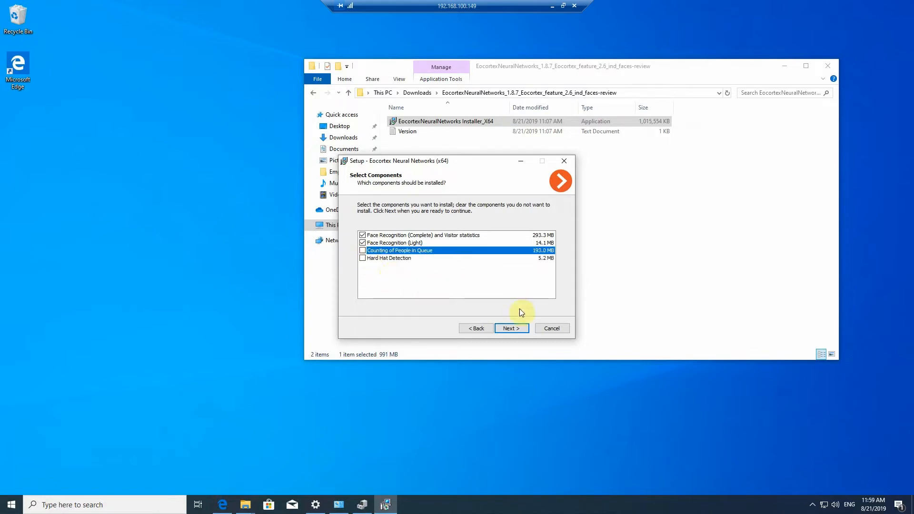
click(517, 330)
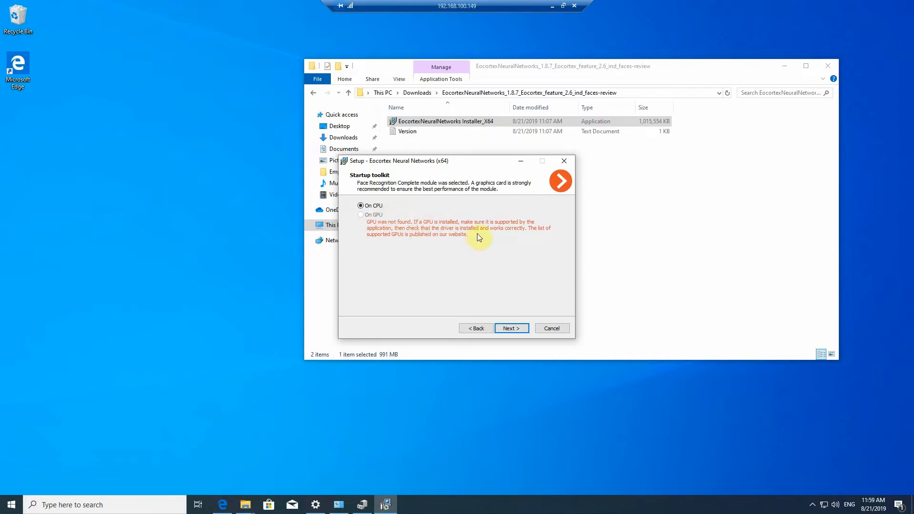
click(556, 329)
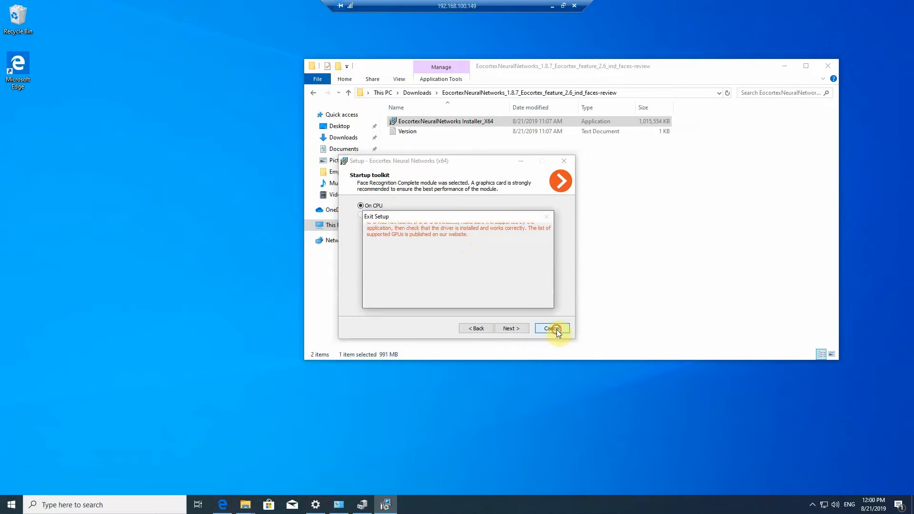
click(490, 298)
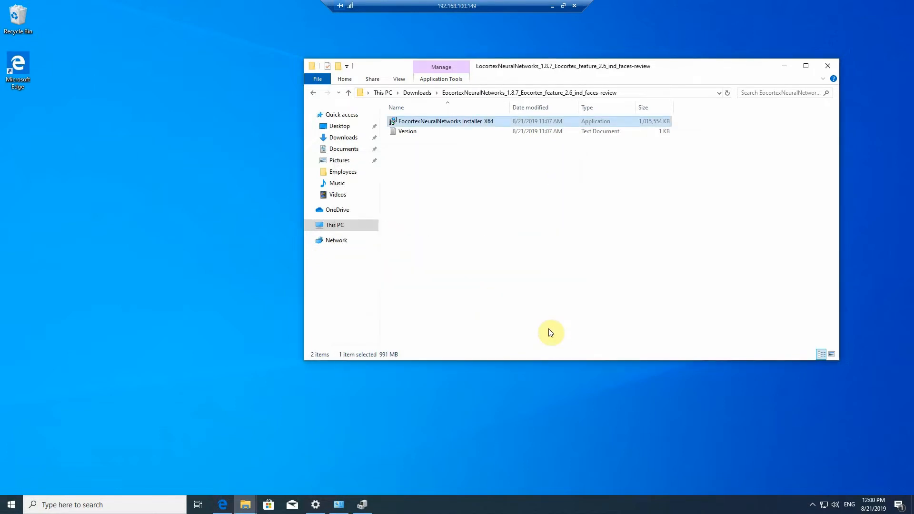
Enable the NVIDIA GeForce GTX 1050 Ti display adapter in Device Manager, then minimize its window.
click(372, 505)
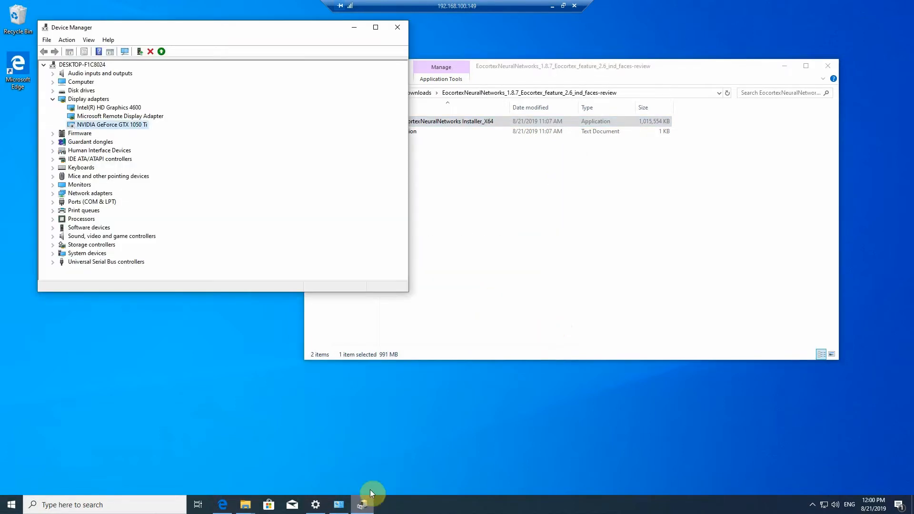
drag(205, 27, 445, 55)
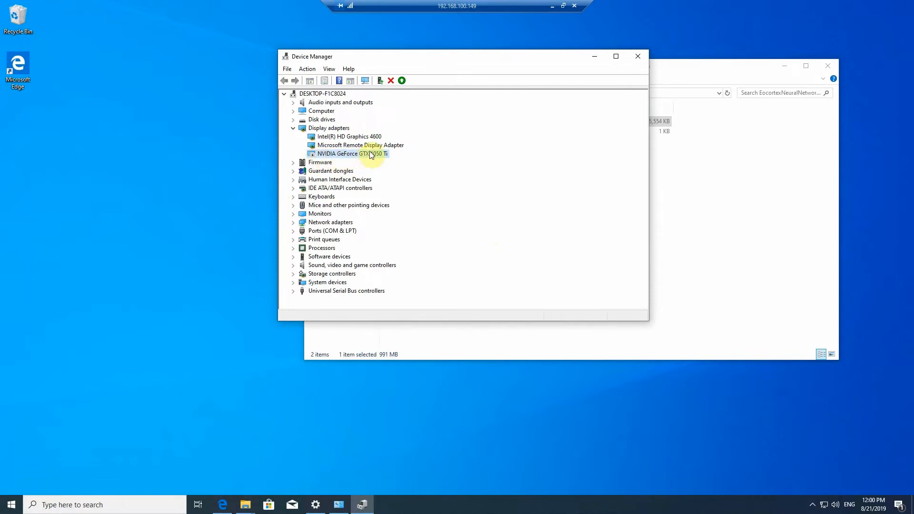
click(401, 80)
click(596, 56)
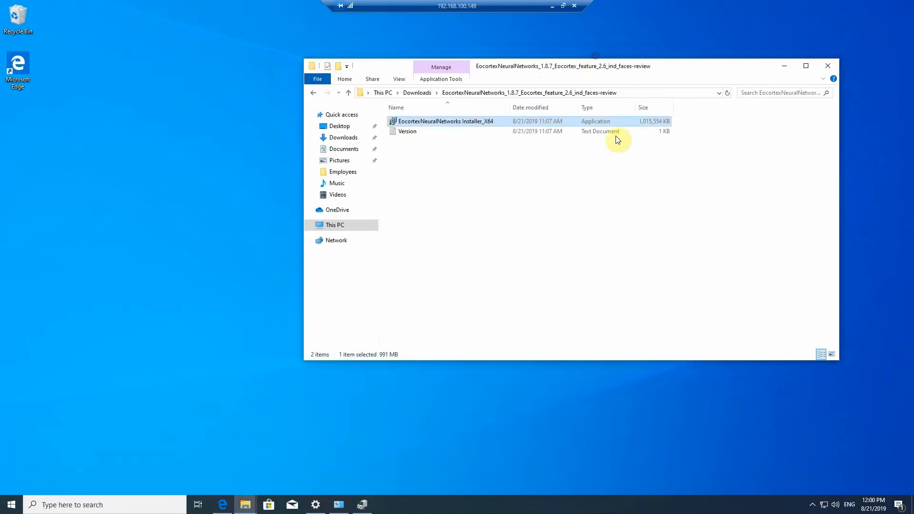
Launch the EocortexNeuralNetworks Installer_X64 in English, accept the license agreement and proceed to the component selection.
double_click(455, 122)
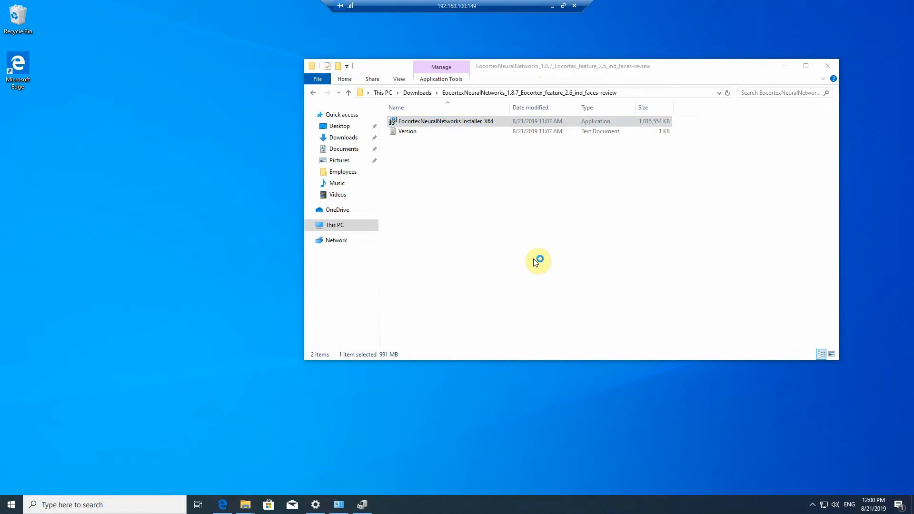
click(467, 273)
click(400, 302)
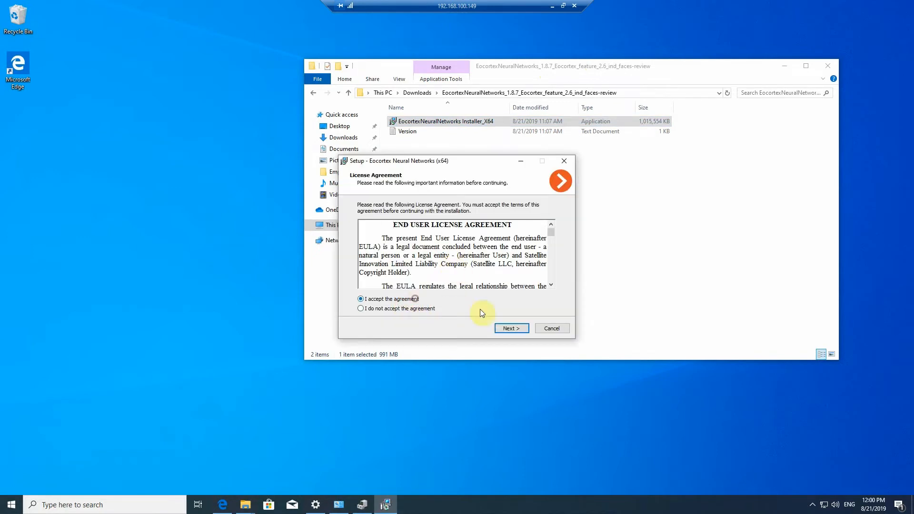
click(517, 329)
click(504, 323)
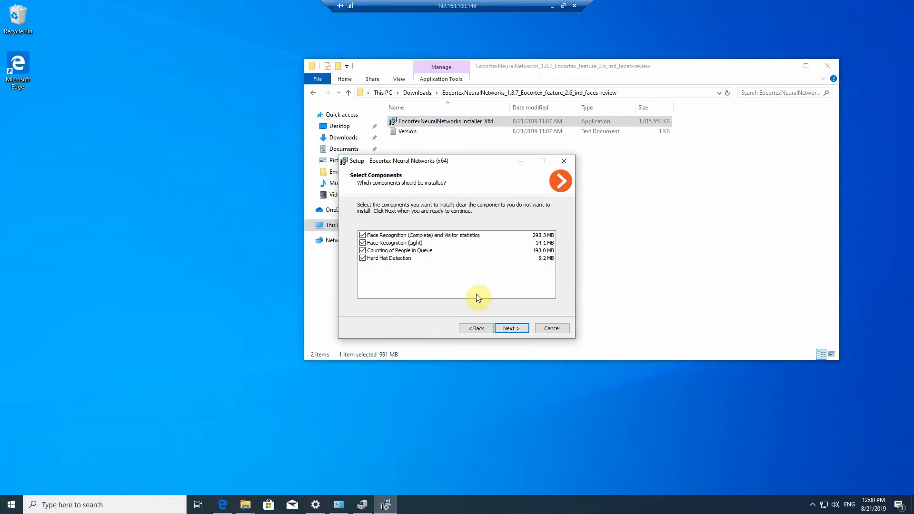
Exclude Hard Hat Detection and Counting of People in Queue, then install the neural networks to run on GPU and finish setup.
click(363, 259)
click(362, 251)
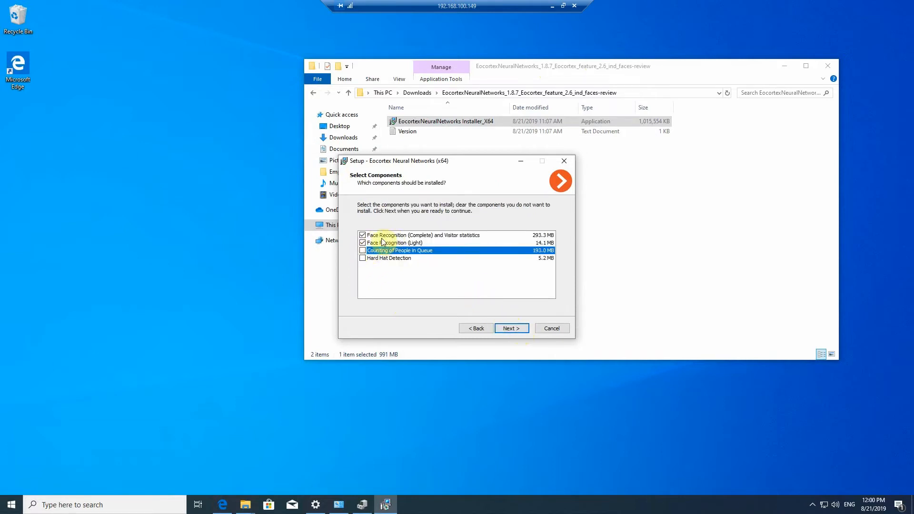
click(520, 327)
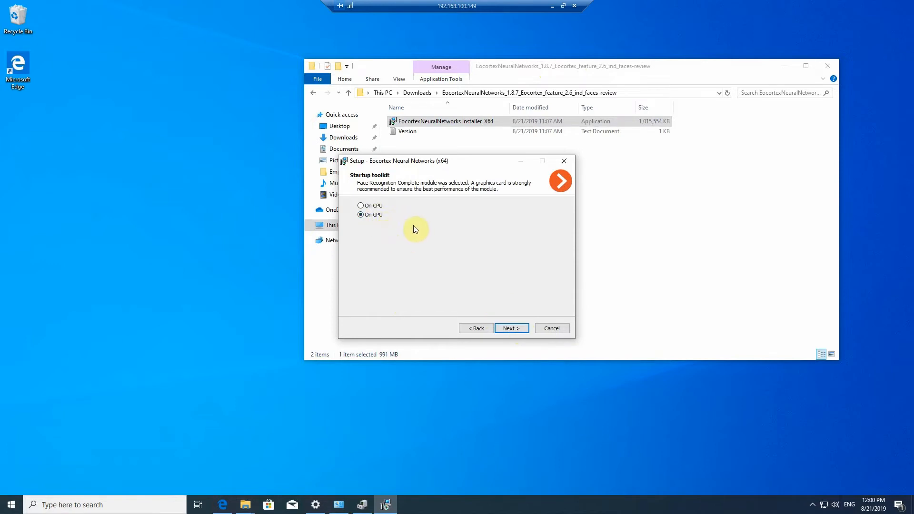
click(518, 327)
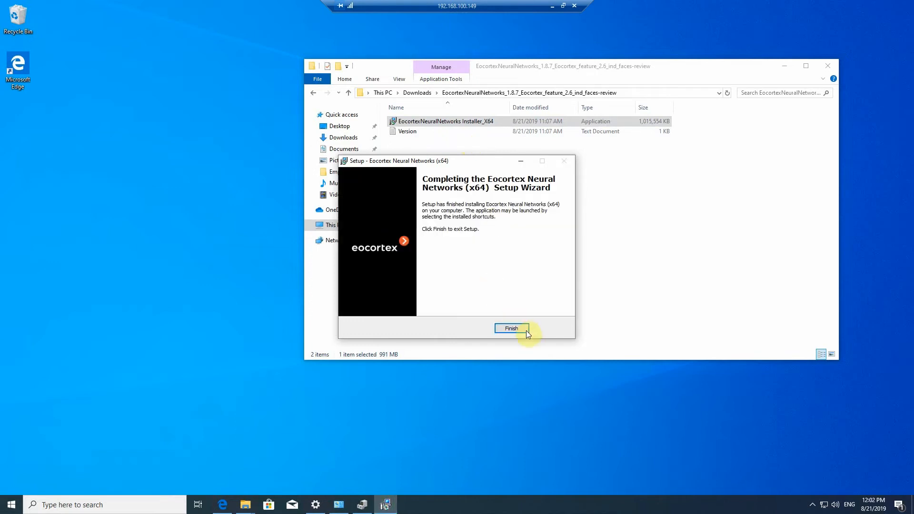
click(526, 330)
Launch the EocortexMainCommonUltra installer from the Downloads folder and accept its license agreement.
click(313, 93)
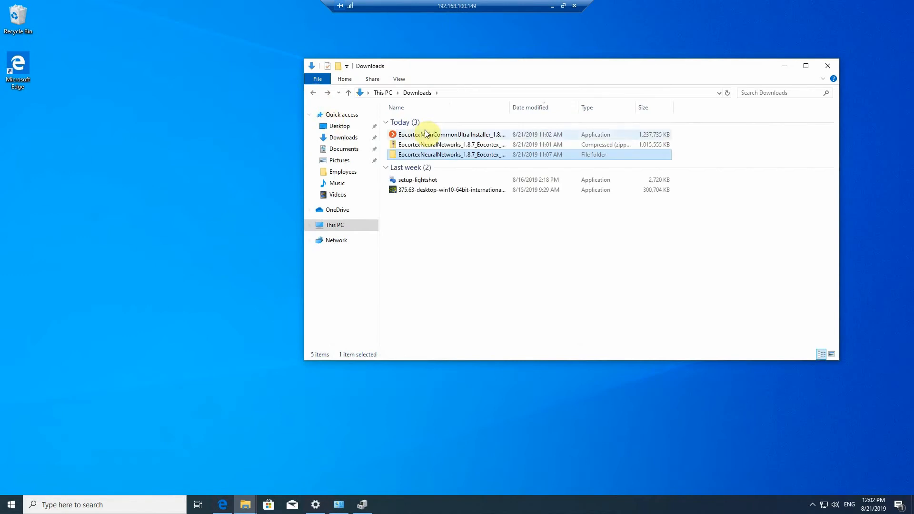
double_click(426, 134)
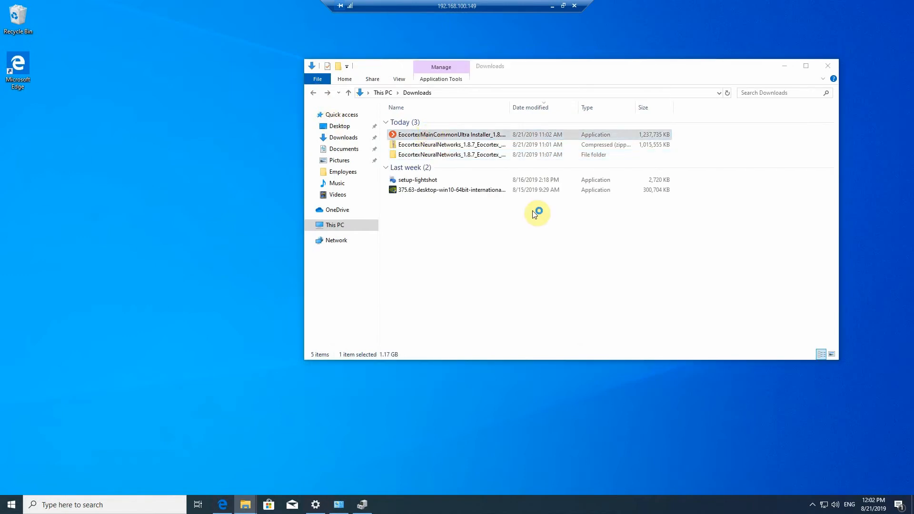
click(405, 299)
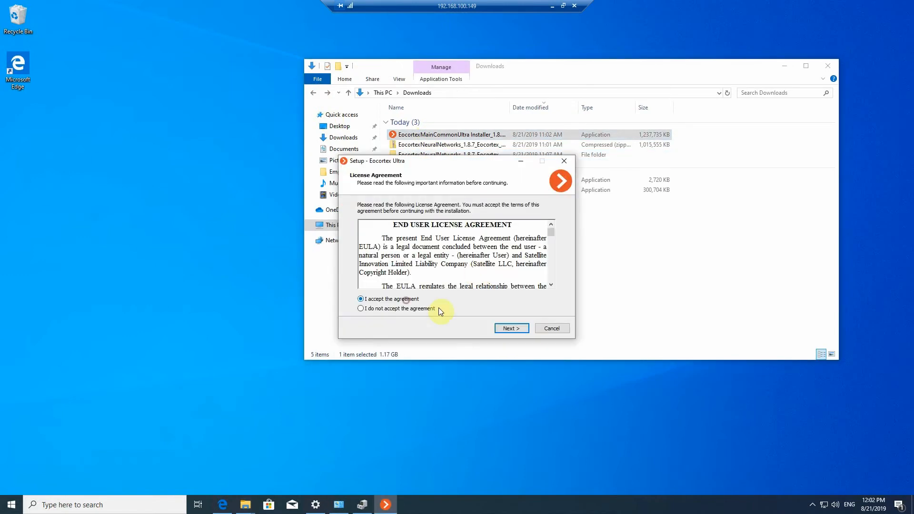
click(512, 328)
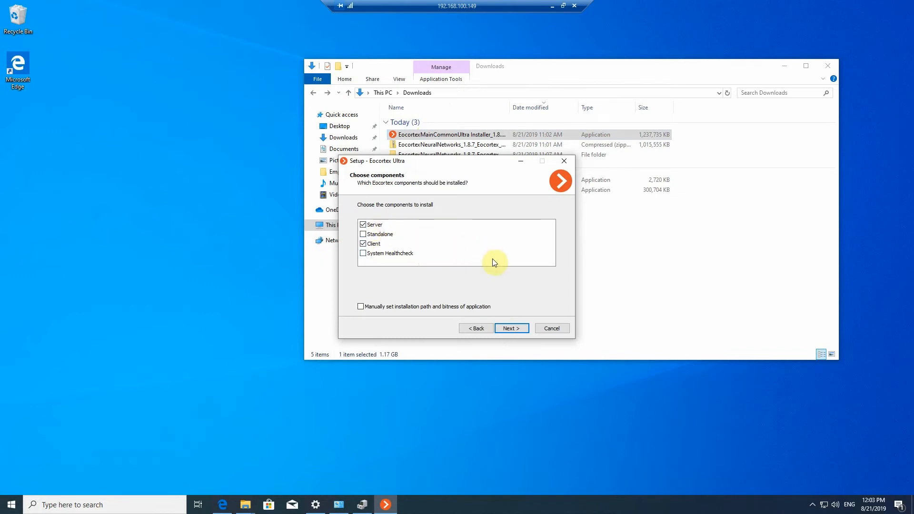
Install Eocortex Ultra with the Server and Client components and finish the setup wizard.
click(521, 329)
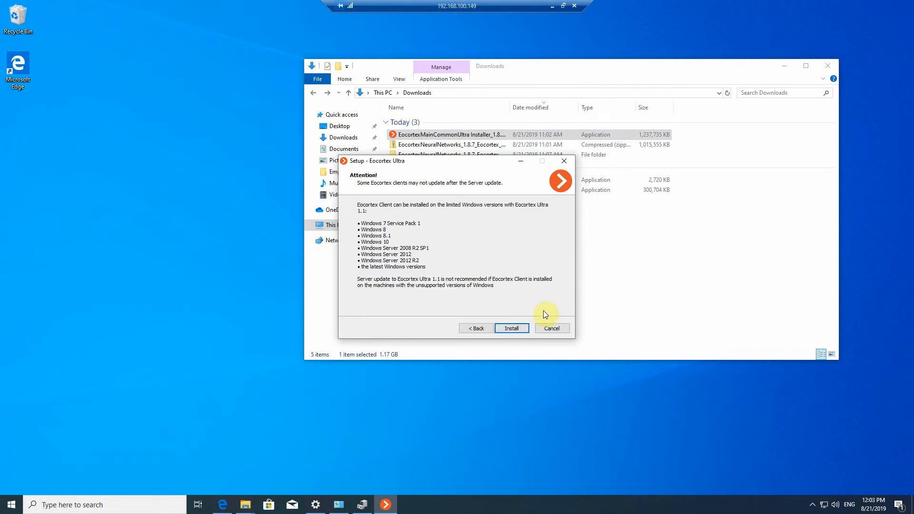
click(518, 326)
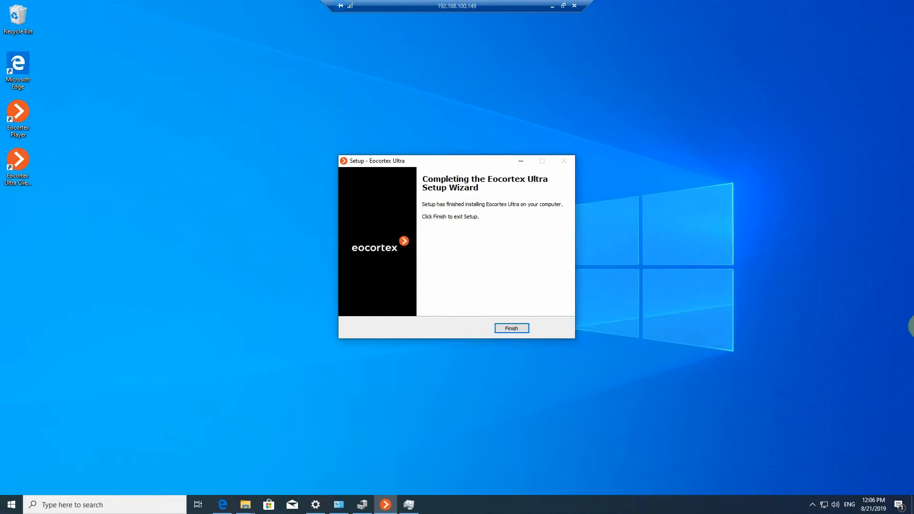
click(520, 327)
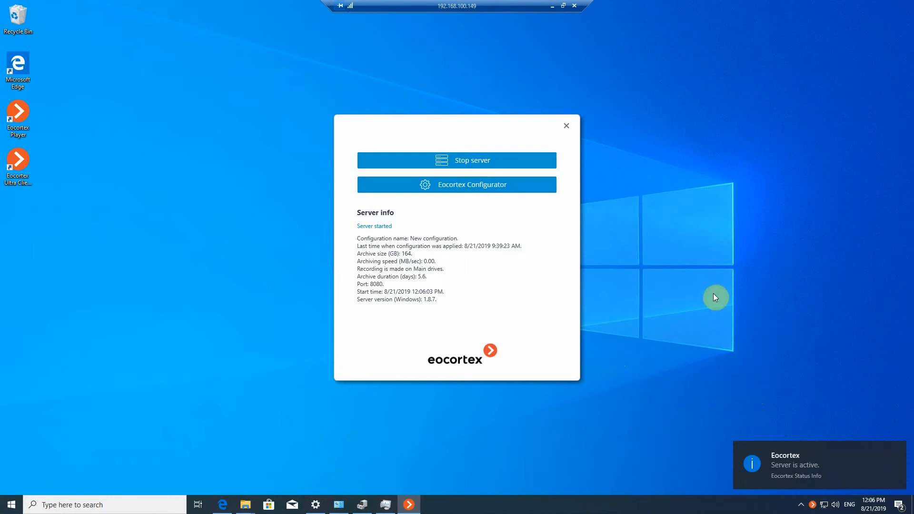
Open Eocortex Configurator from the server status window and log in as root.
drag(484, 132, 585, 133)
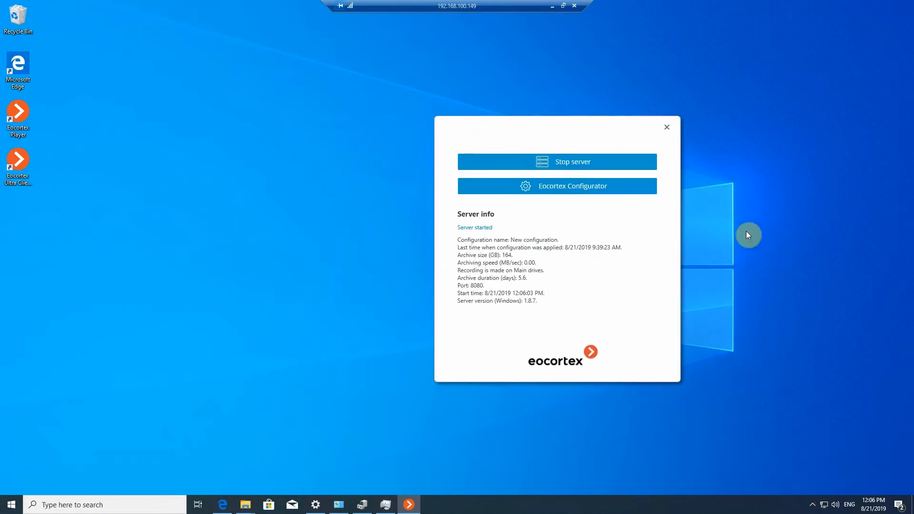
click(580, 190)
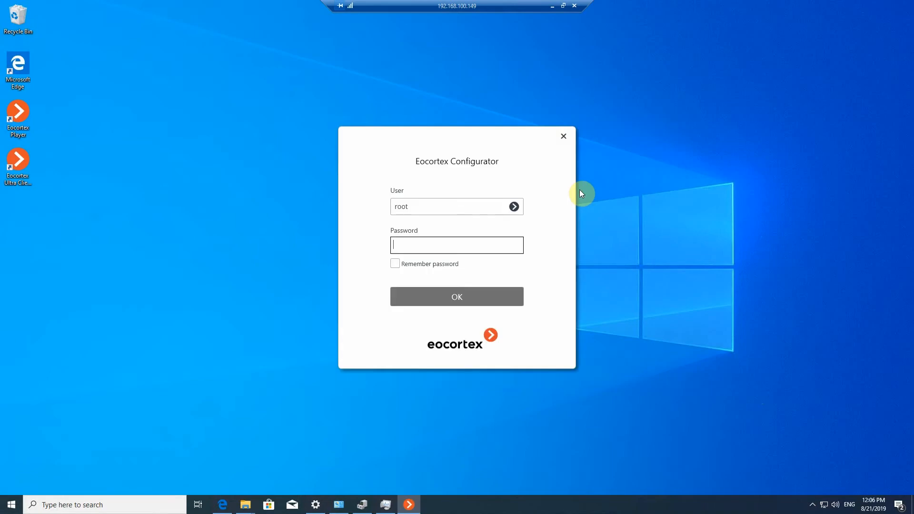
click(482, 297)
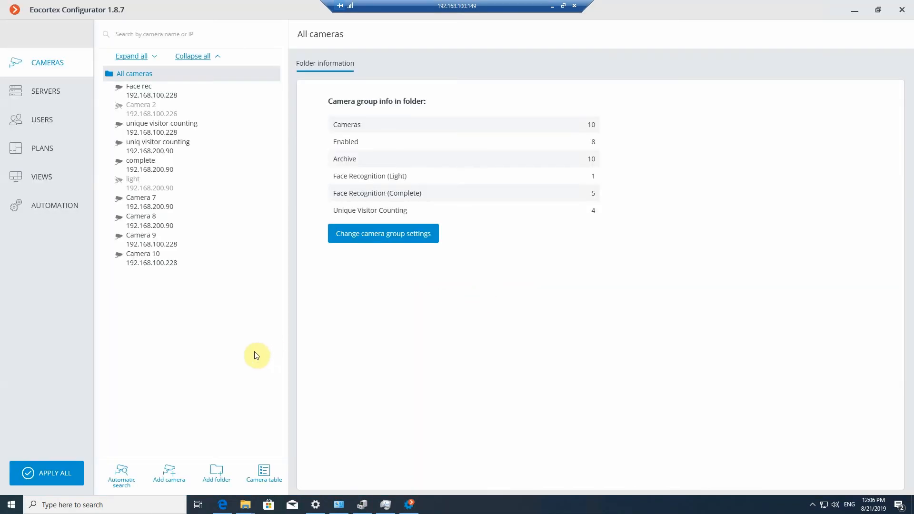
Disable Camera 7, Camera 8, Camera 9 and Camera 10, then apply all configuration changes.
click(171, 201)
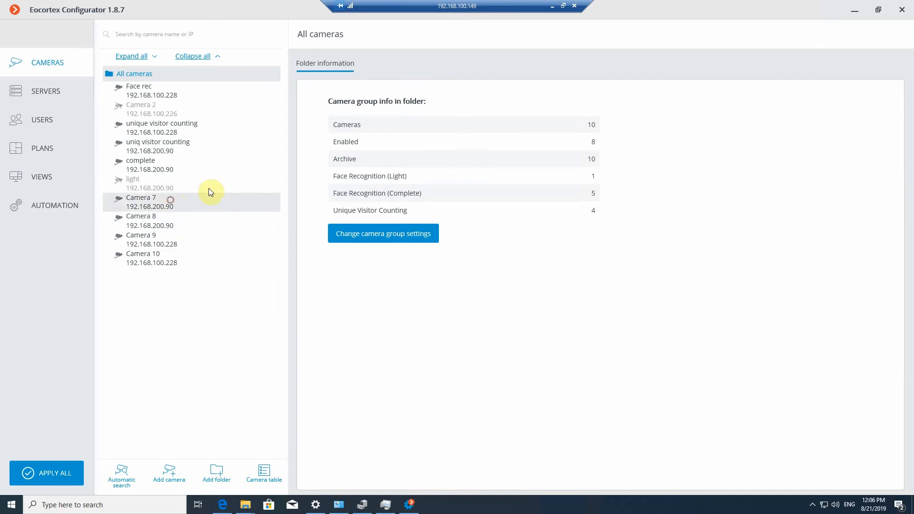
click(303, 30)
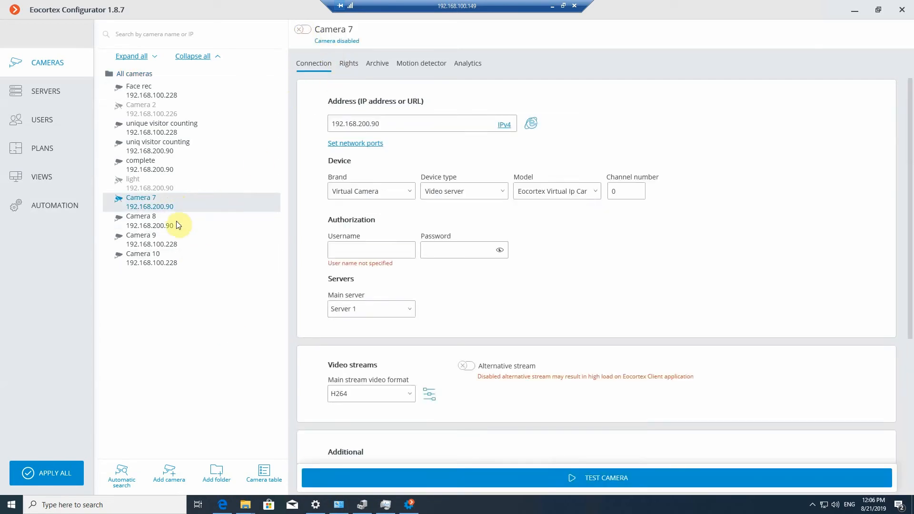
click(176, 220)
click(302, 31)
click(194, 243)
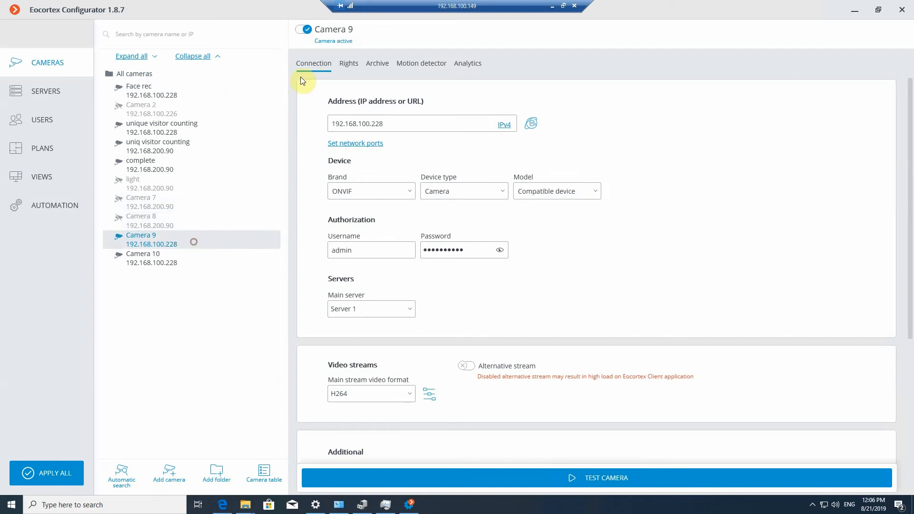
click(303, 30)
click(206, 258)
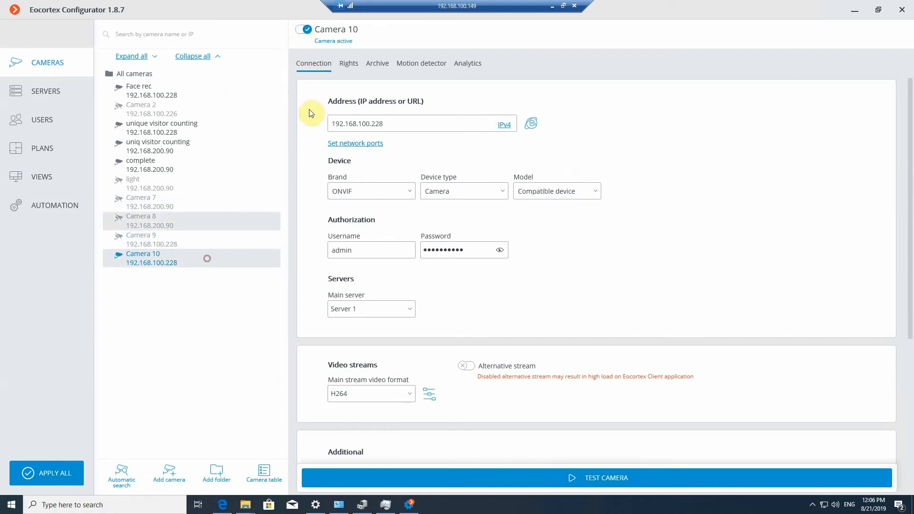
click(302, 30)
click(64, 469)
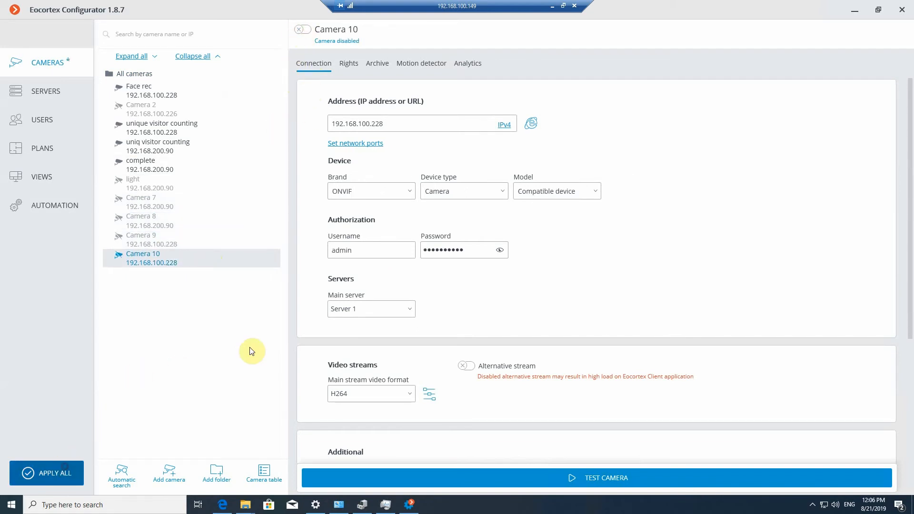
Apply the checked configuration under the name New configuration and open the Eocortex server status window.
click(278, 404)
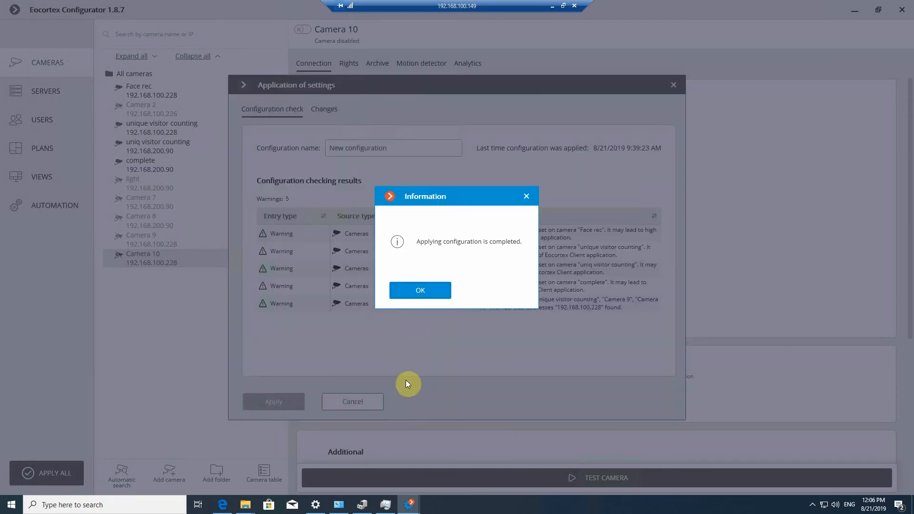
click(441, 291)
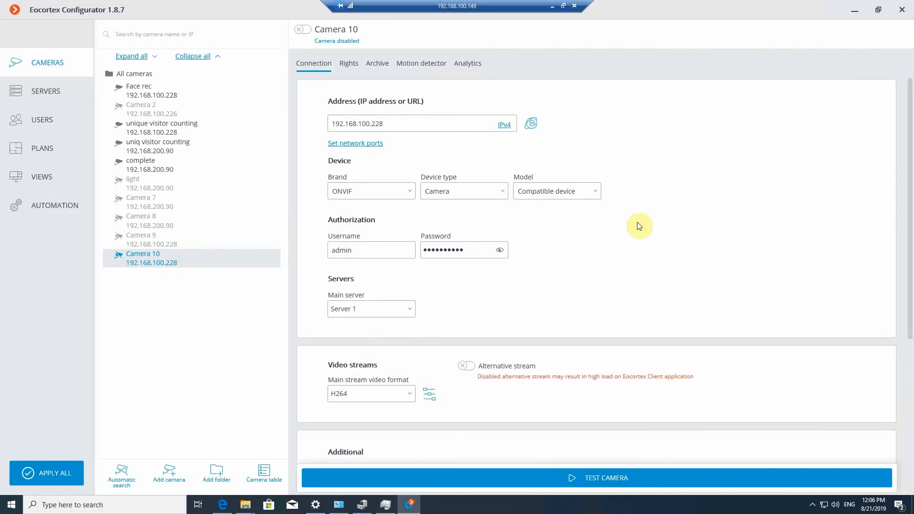
click(857, 9)
click(812, 503)
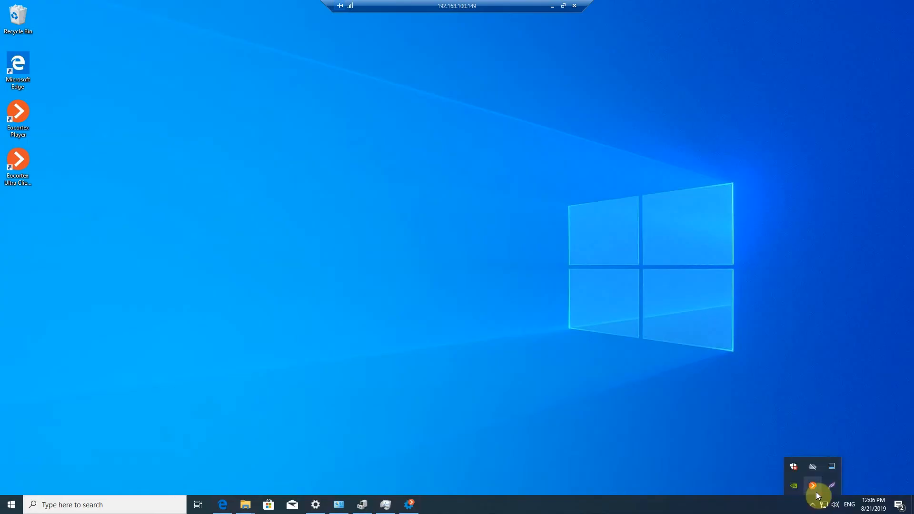
click(813, 484)
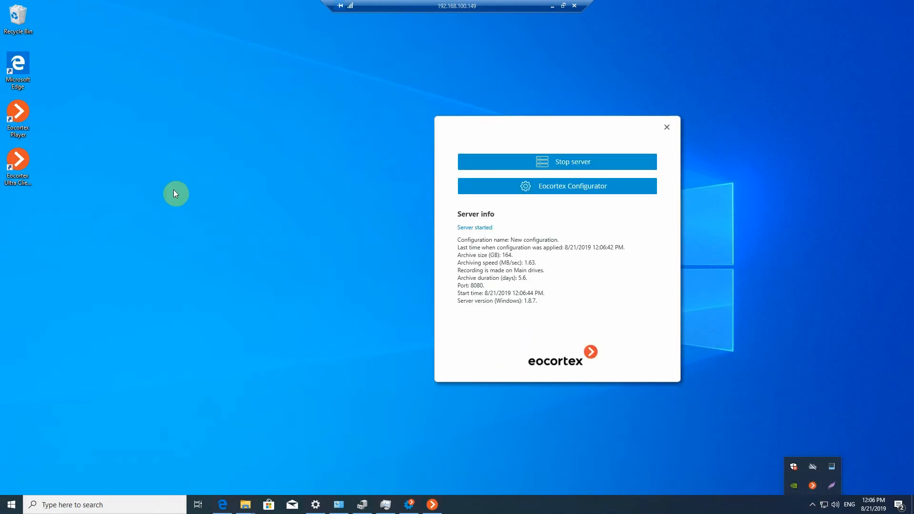
Launch Eocortex Ultra Client, connect to server 127.0.0.1 as root, and collapse the side menu beside the camera grid.
double_click(28, 162)
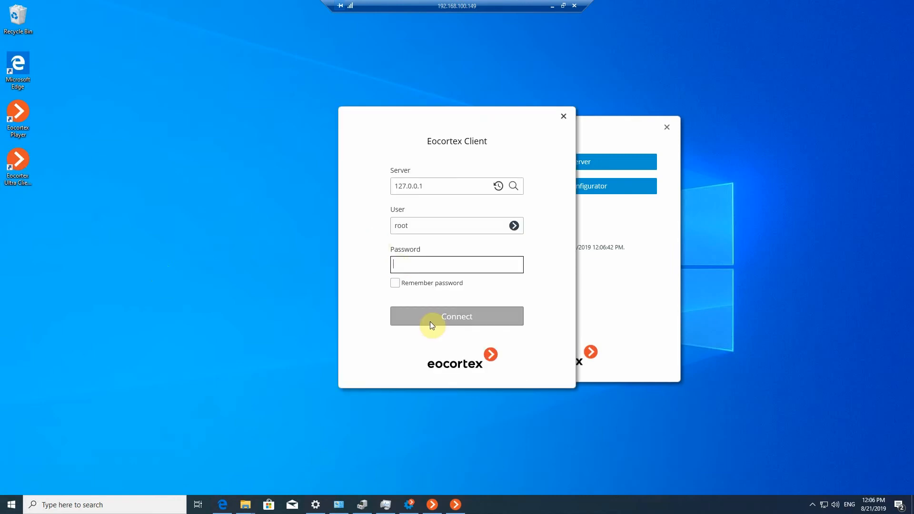
click(432, 325)
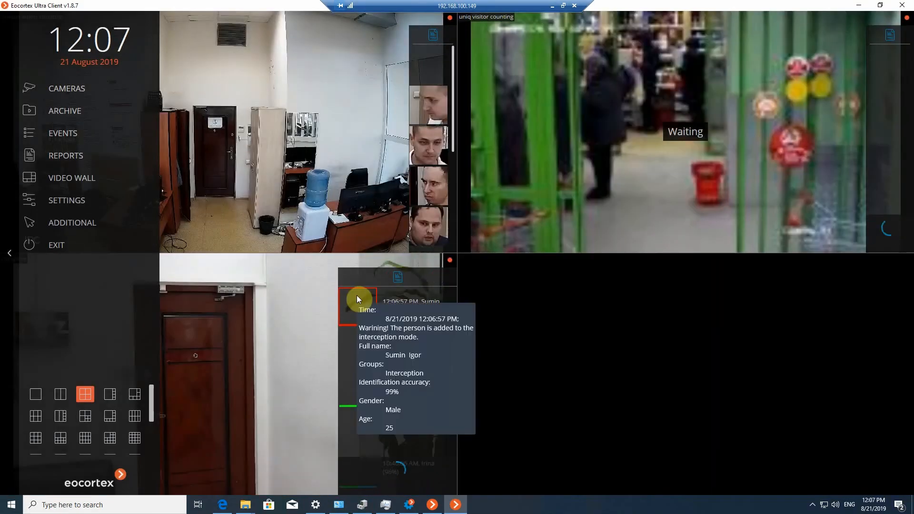
click(112, 273)
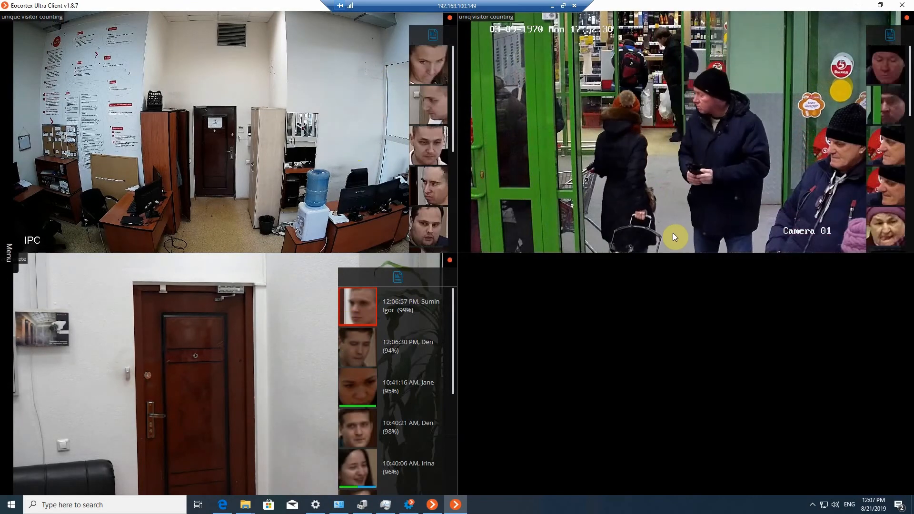
Switch to Eocortex Configurator and examine the motion detector and analytics modules of the "unique visitor counting" camera.
click(410, 505)
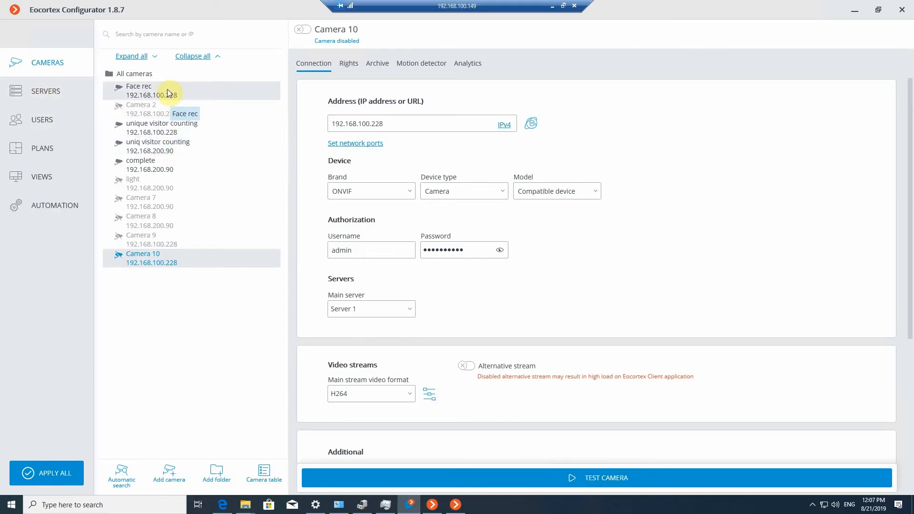
click(179, 131)
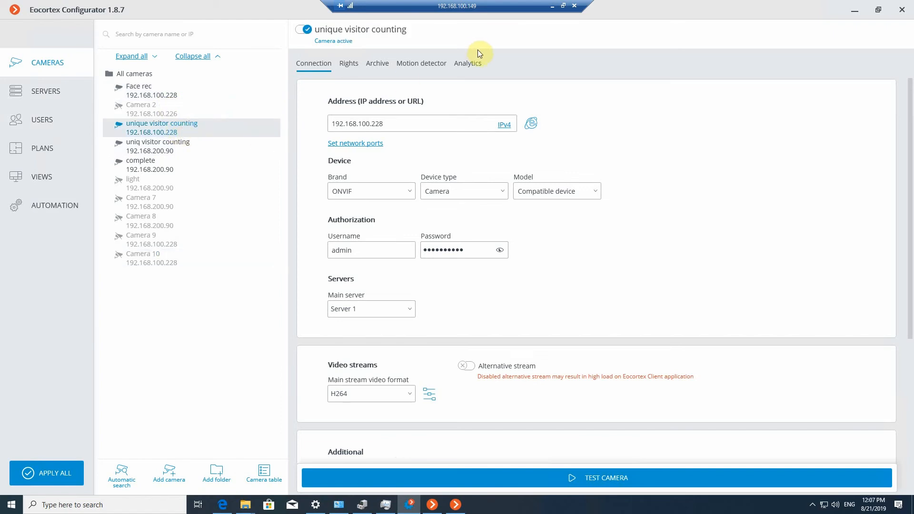
click(434, 67)
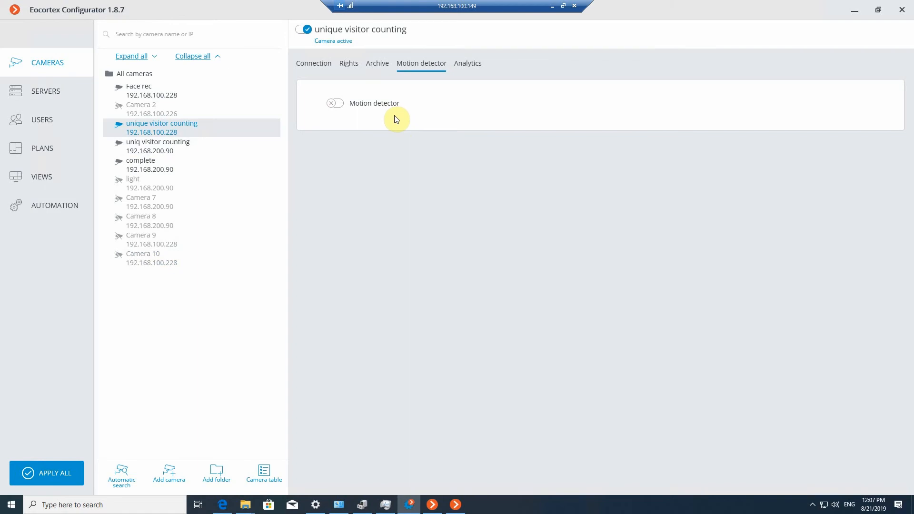
click(465, 63)
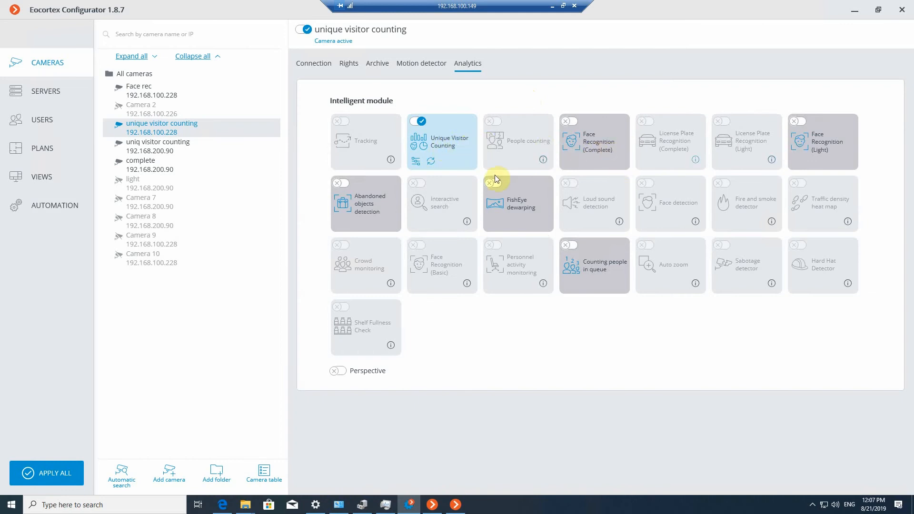
Review the Unique Visitor Counting module's main settings, detection zone and face database, then close them without saving.
click(414, 162)
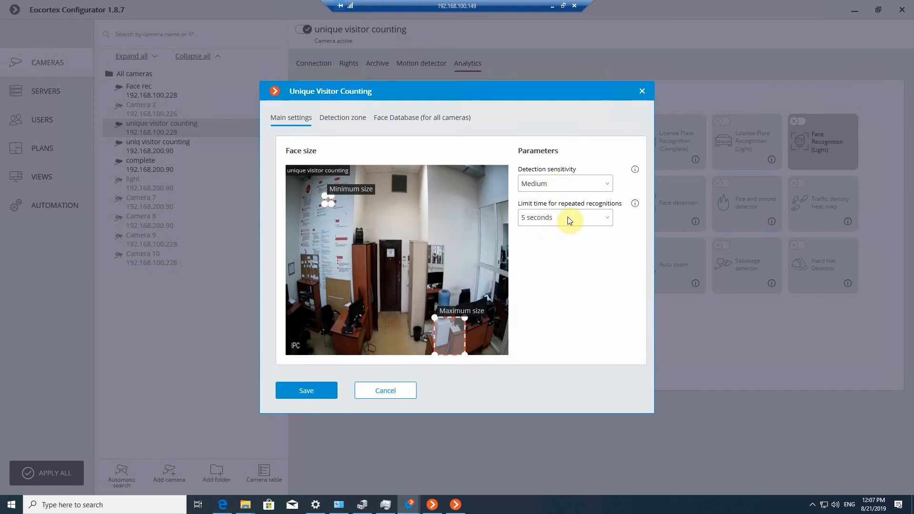
click(334, 116)
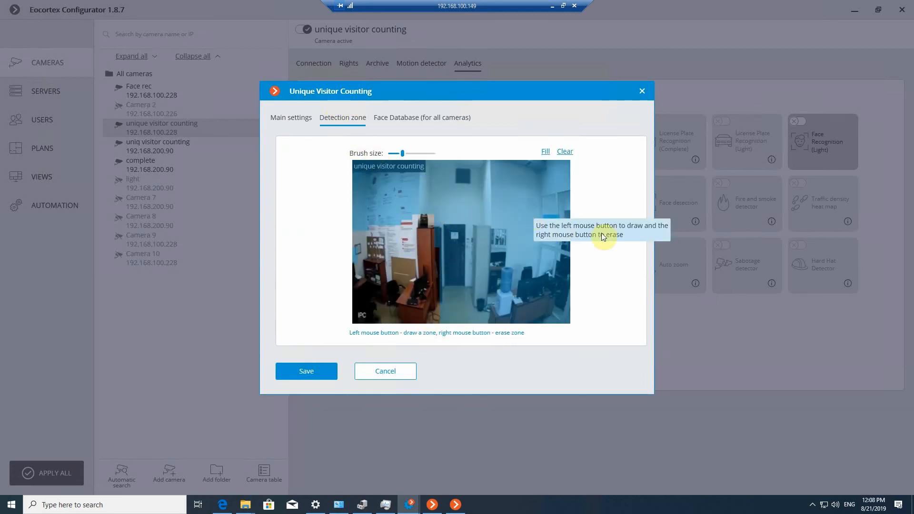
click(523, 261)
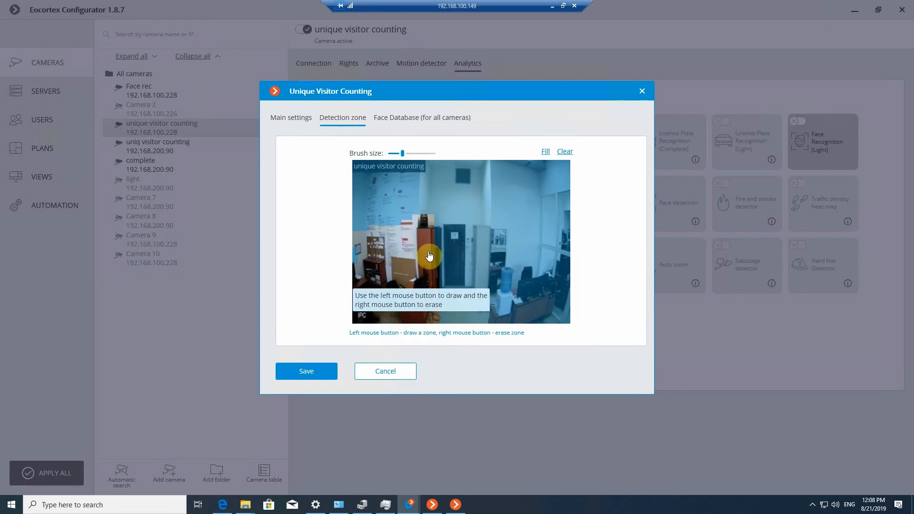
click(394, 119)
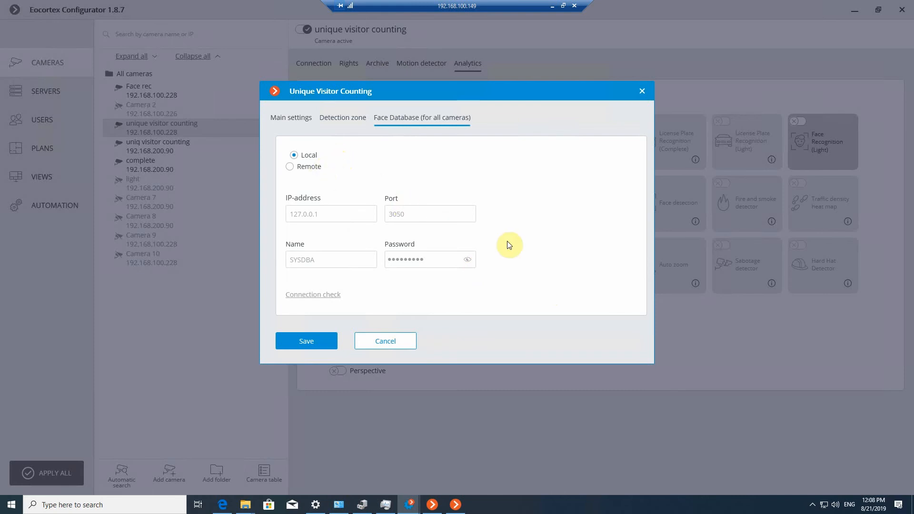
click(641, 93)
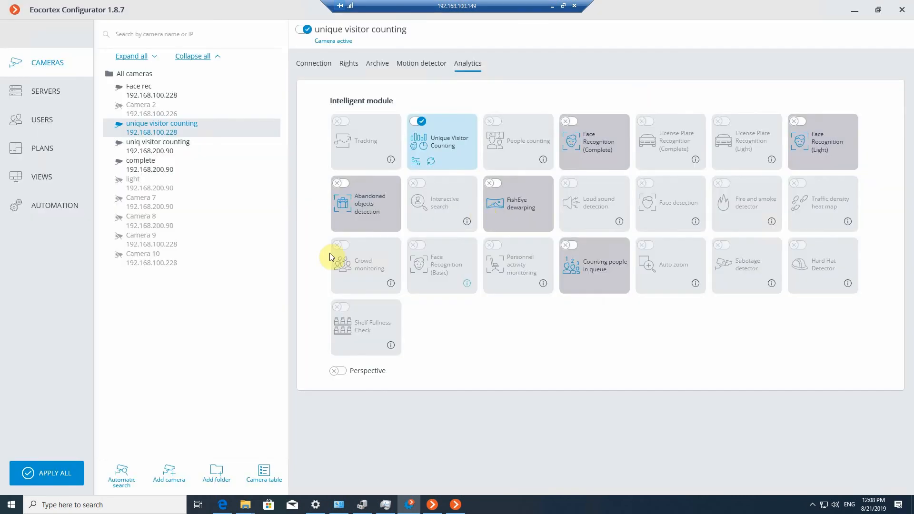
Review the Face Recognition (Complete) settings, detection zone and face database of the "complete" camera, then return to Eocortex Ultra Client.
click(161, 161)
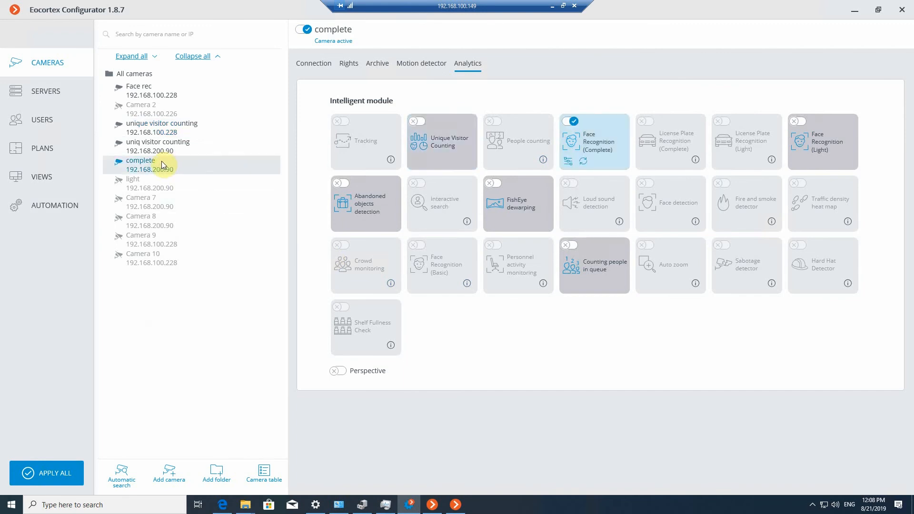
click(568, 162)
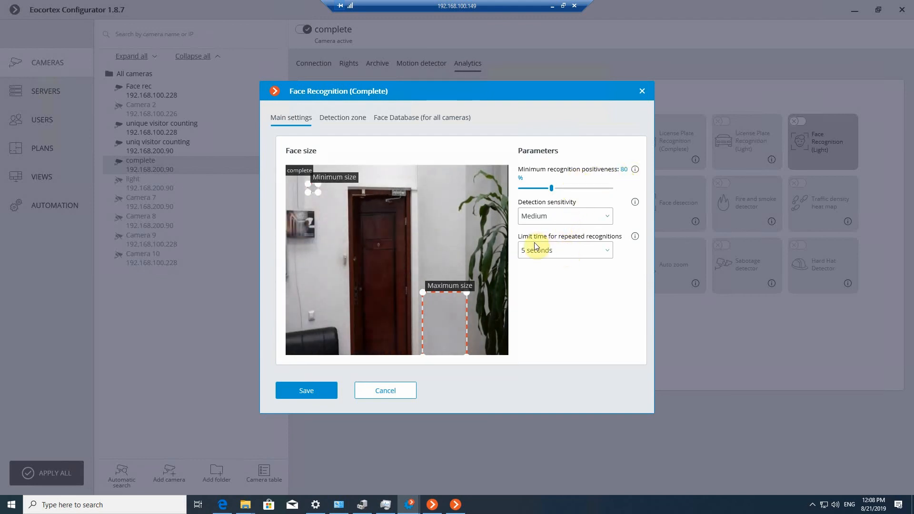
click(346, 119)
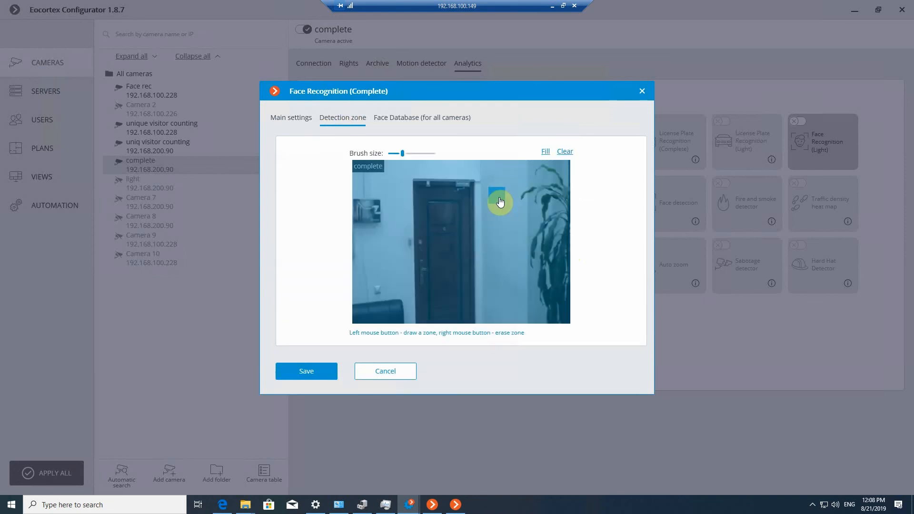
click(418, 120)
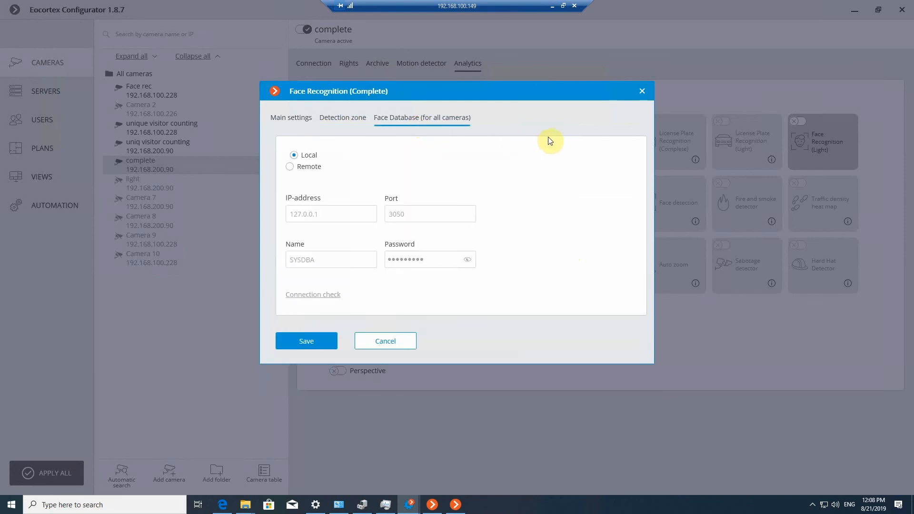
click(643, 92)
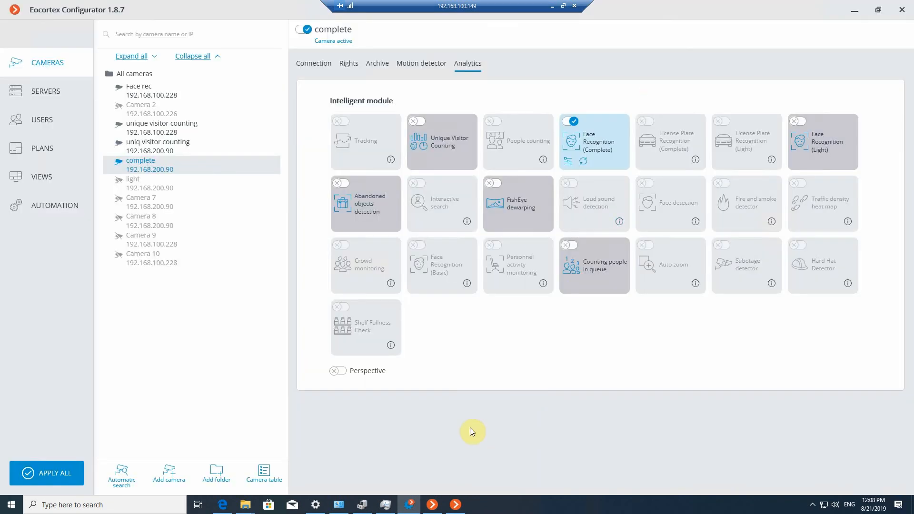
click(853, 12)
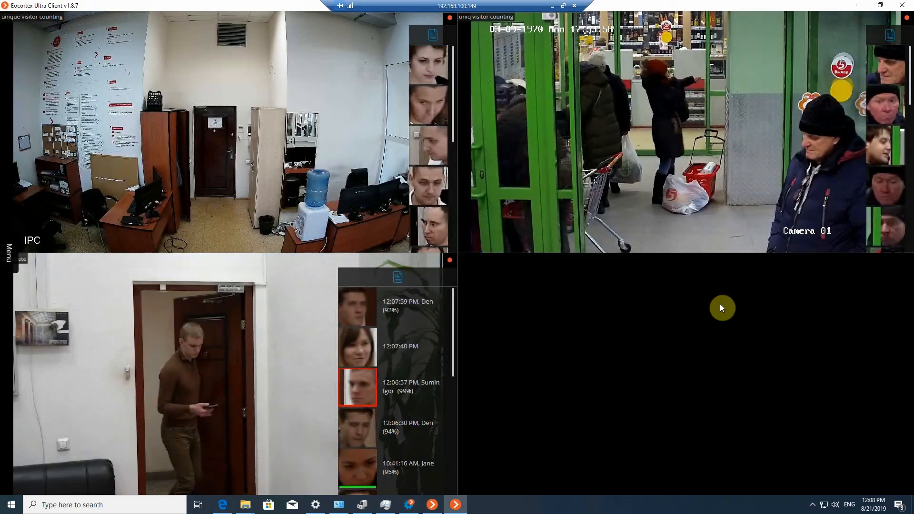